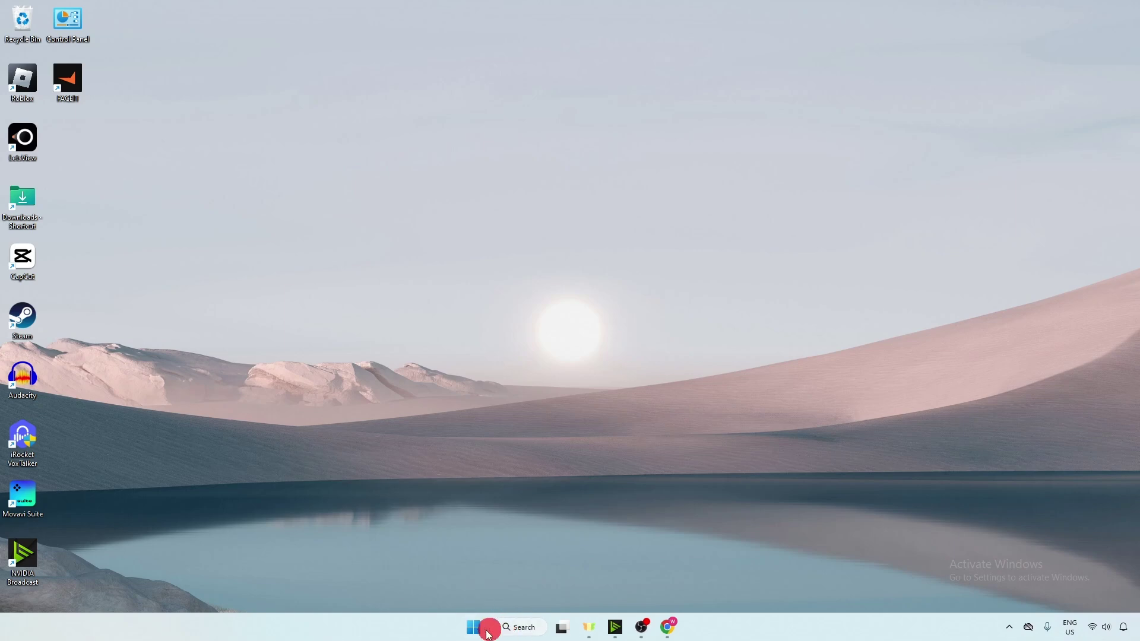
Bring up the Run dialog, centre it, and clear the old regedit command for msconfig.
{"action": "left_click", "coordinate": [519, 628]}
{"action": "type", "text": "t"}
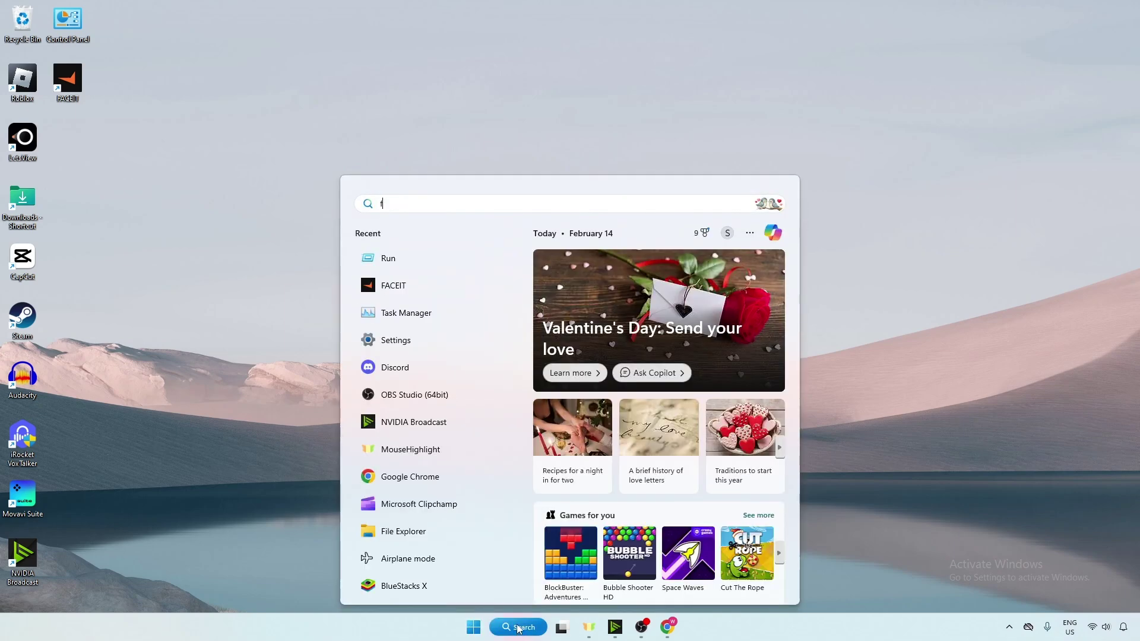
{"action": "type", "text": "ac"}
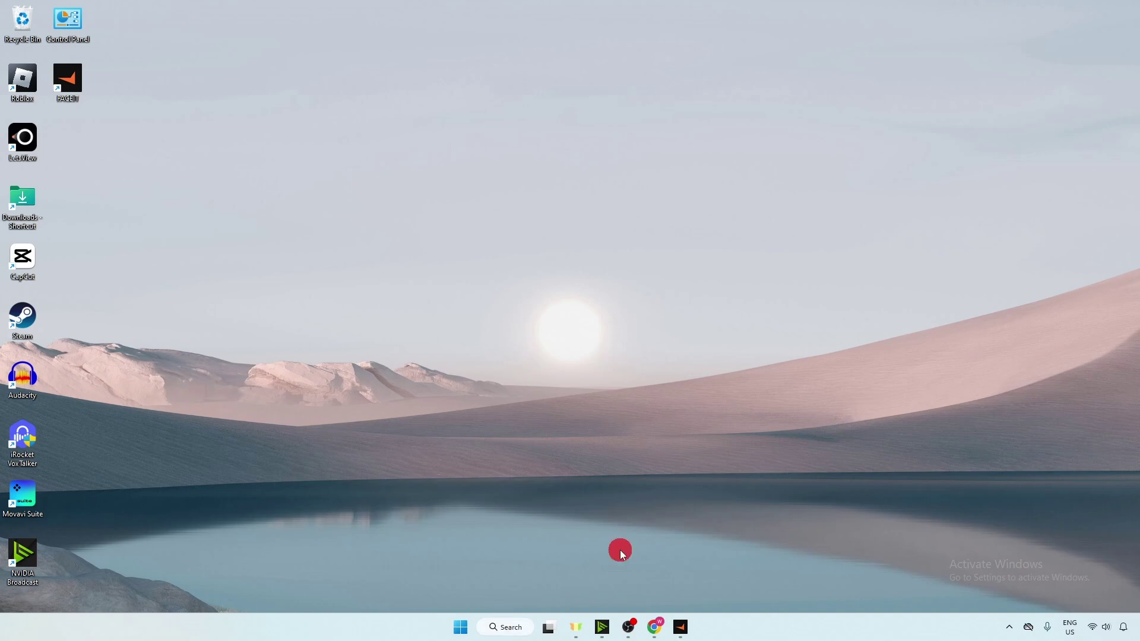
{"action": "key", "text": "super+r"}
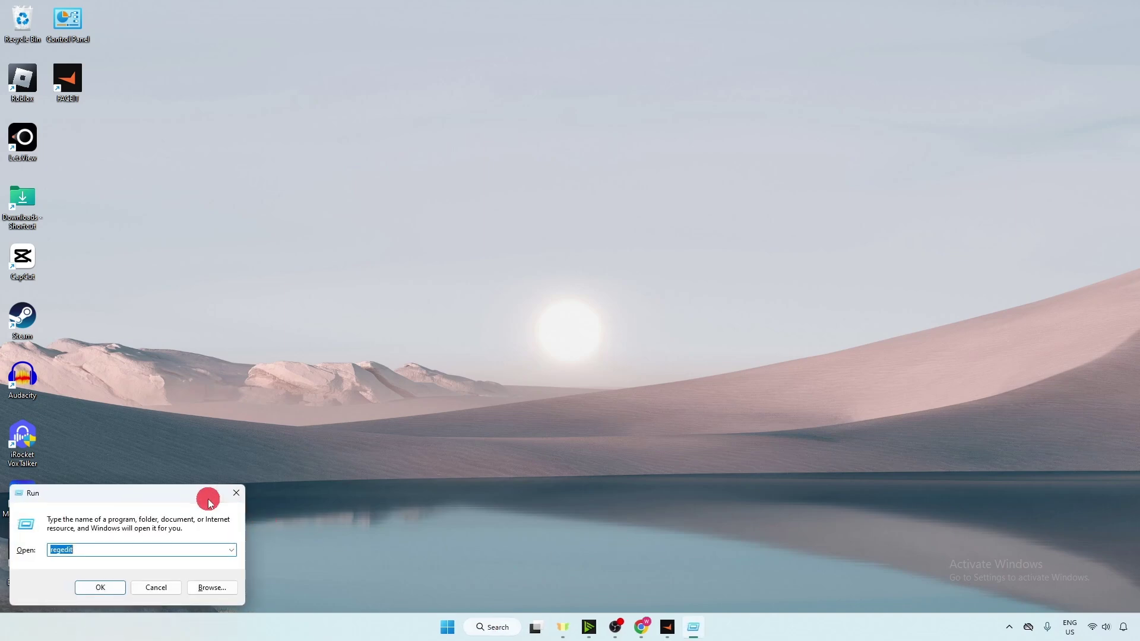
{"action": "mouse_move", "coordinate": [207, 498]}
{"action": "left_mouse_down"}
{"action": "mouse_move", "coordinate": [592, 247]}
{"action": "mouse_move", "coordinate": [628, 243]}
{"action": "left_mouse_up"}
{"action": "left_click", "coordinate": [562, 298]}
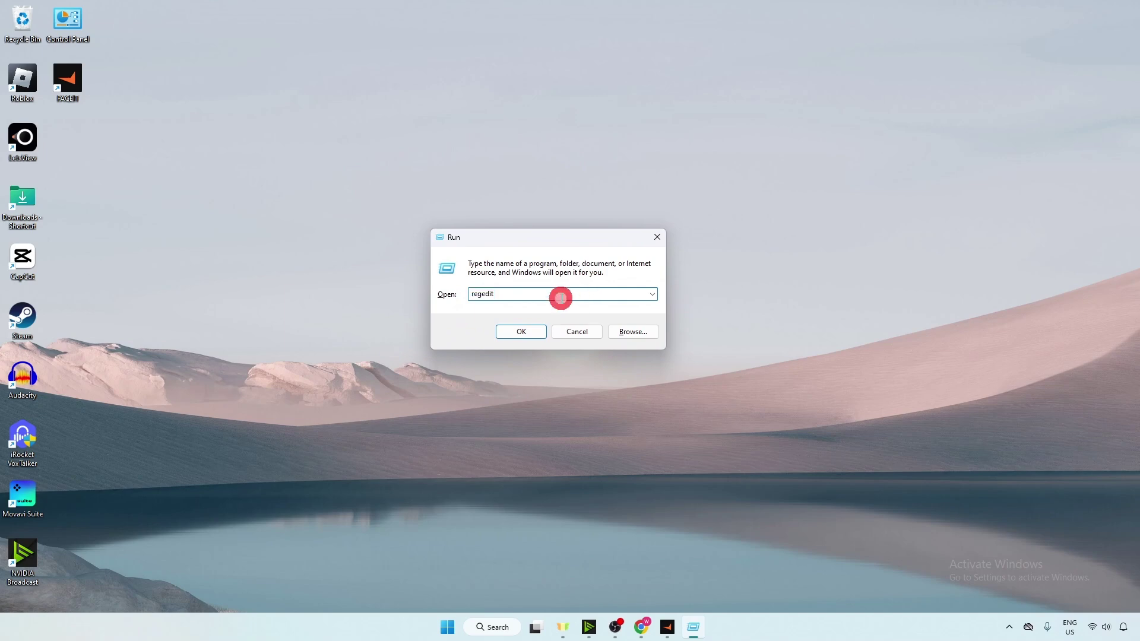
{"action": "key", "text": "BackSpace"}
{"action": "key", "text": "BackSpace"}
{"action": "key", "text": "BackSpace"}
{"action": "key", "text": "BackSpace"}
{"action": "type", "text": "m"}
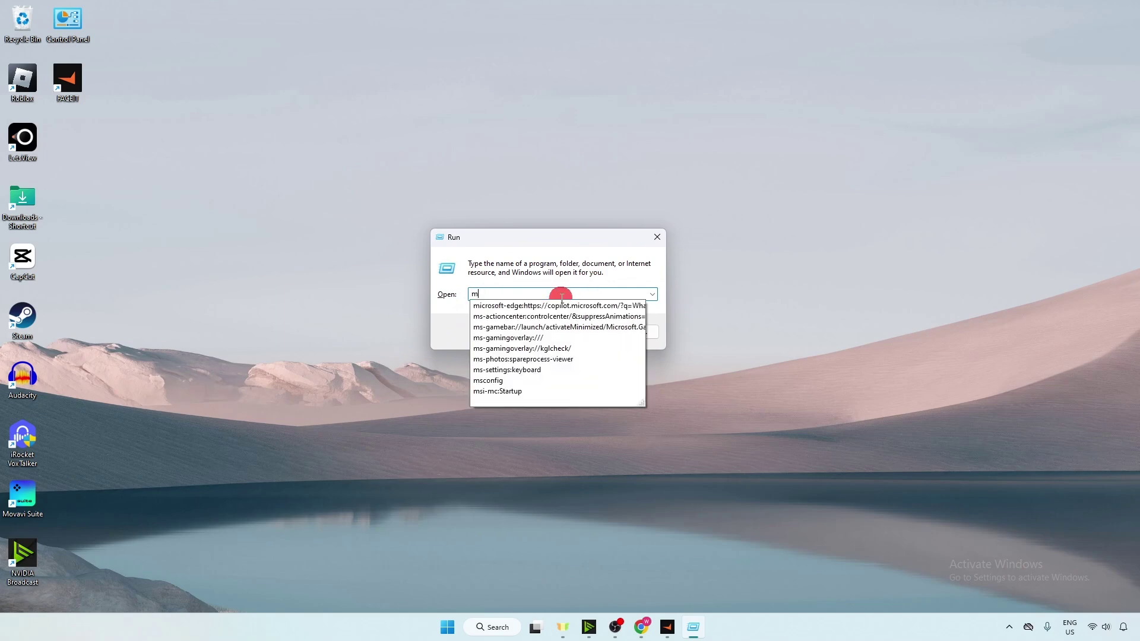
{"action": "type", "text": "scon"}
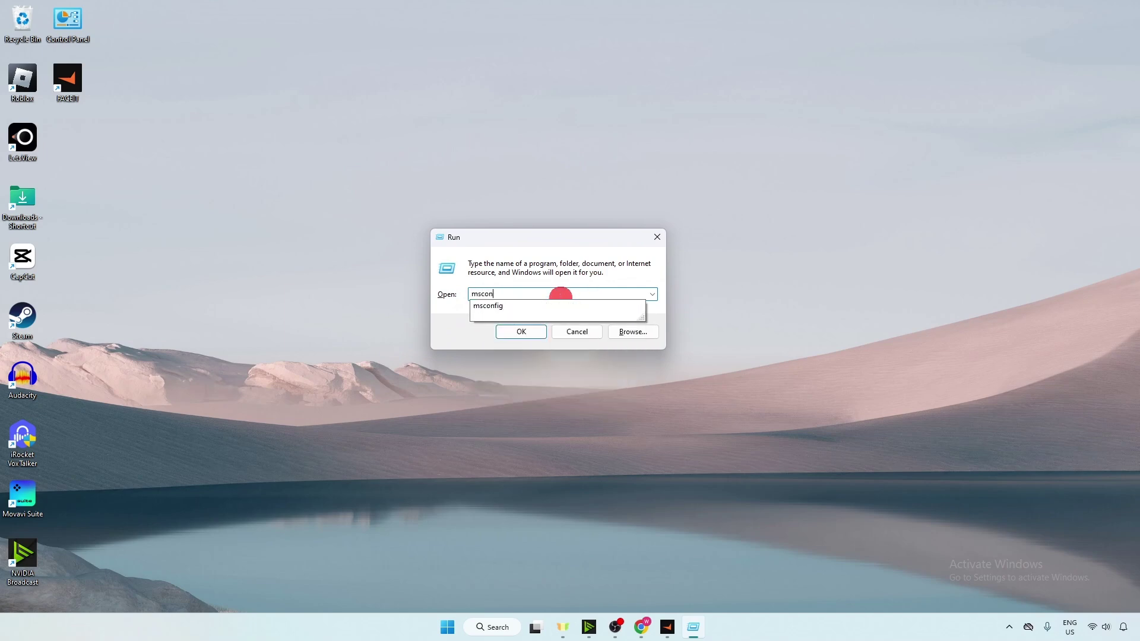
{"action": "type", "text": "fig"}
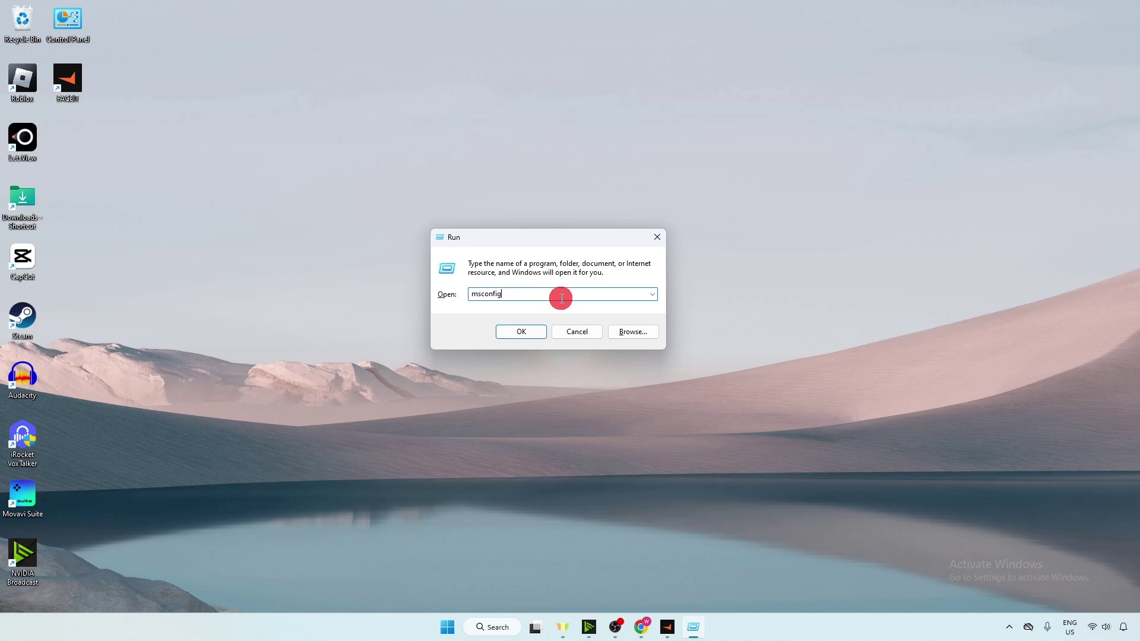
Launch msconfig, hide Microsoft services, disable all remaining services, and confirm with OK.
{"action": "key", "text": "Return"}
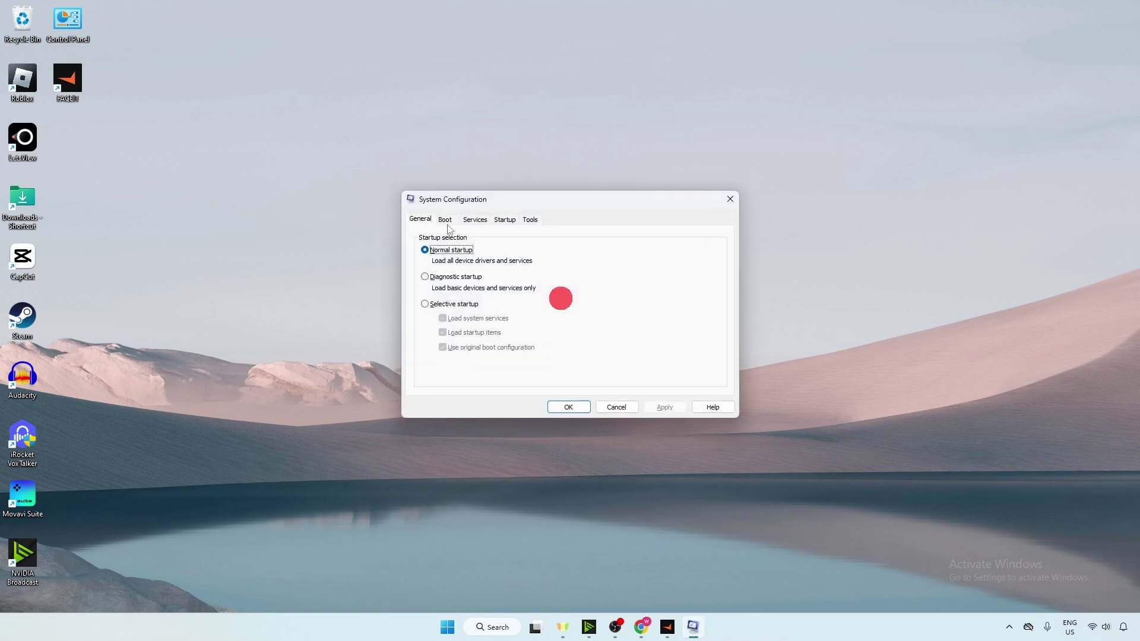
{"action": "left_click", "coordinate": [478, 220]}
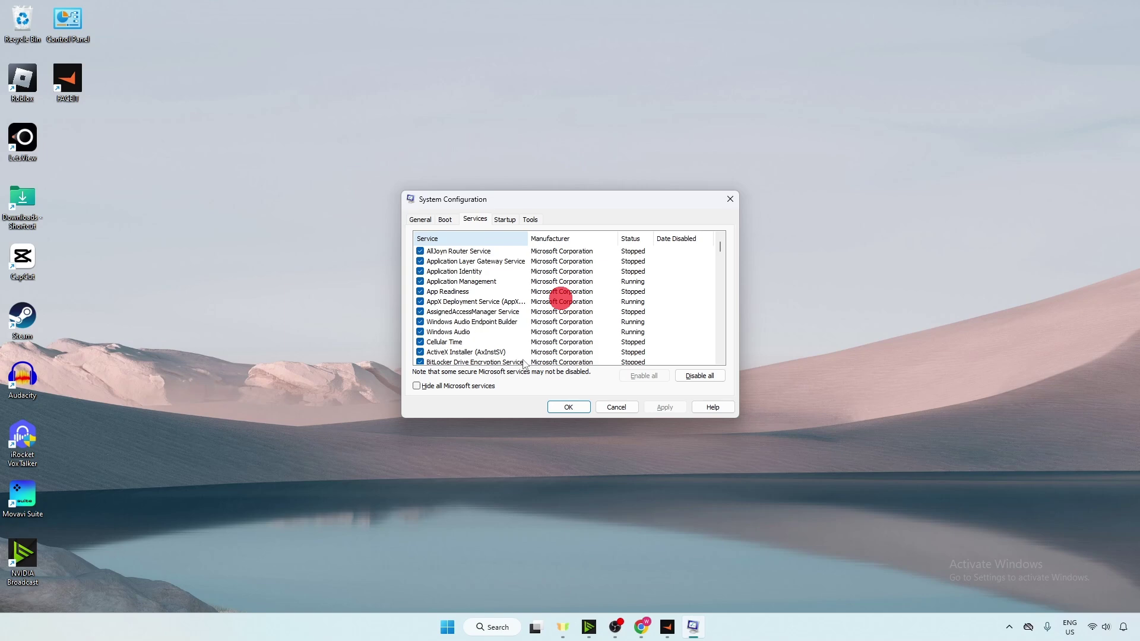
{"action": "left_click", "coordinate": [417, 386]}
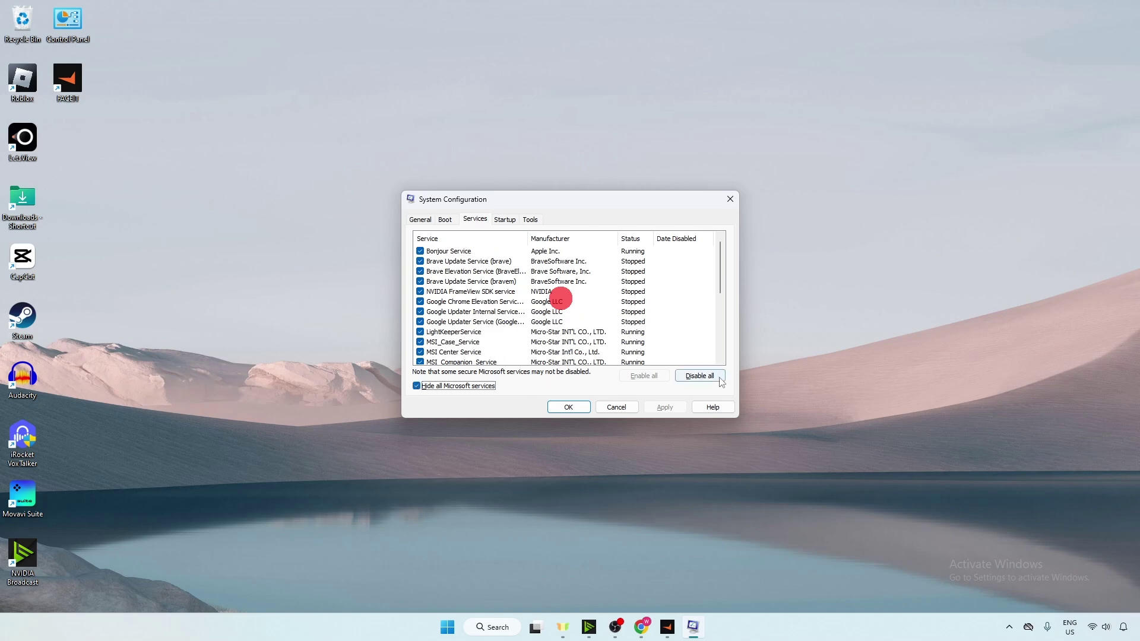
{"action": "left_click", "coordinate": [701, 376]}
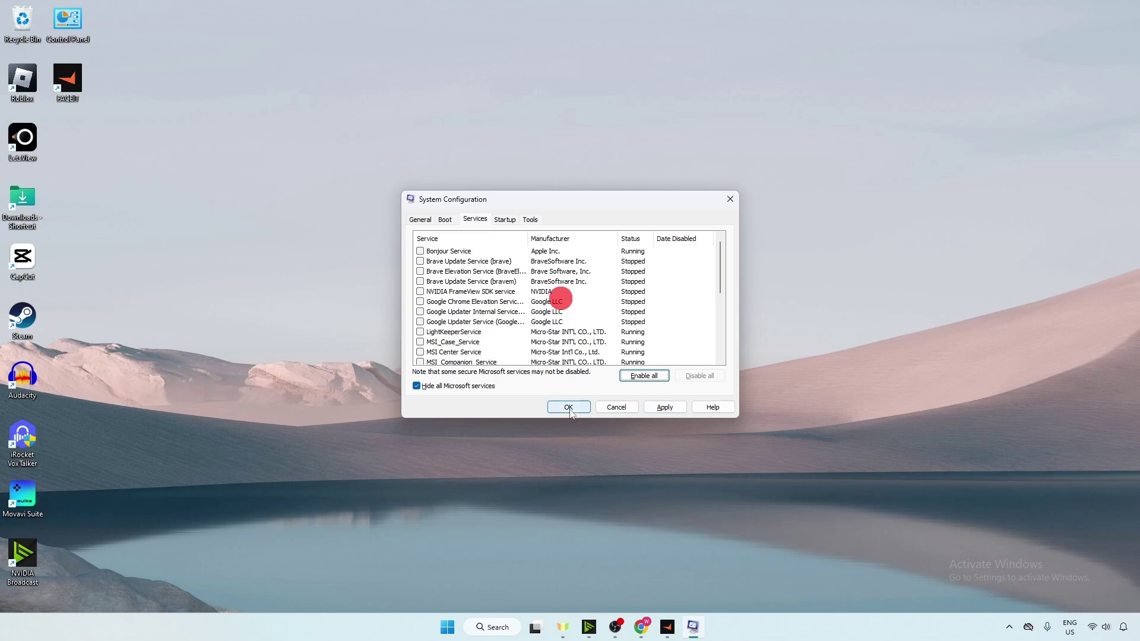
{"action": "left_click", "coordinate": [730, 199]}
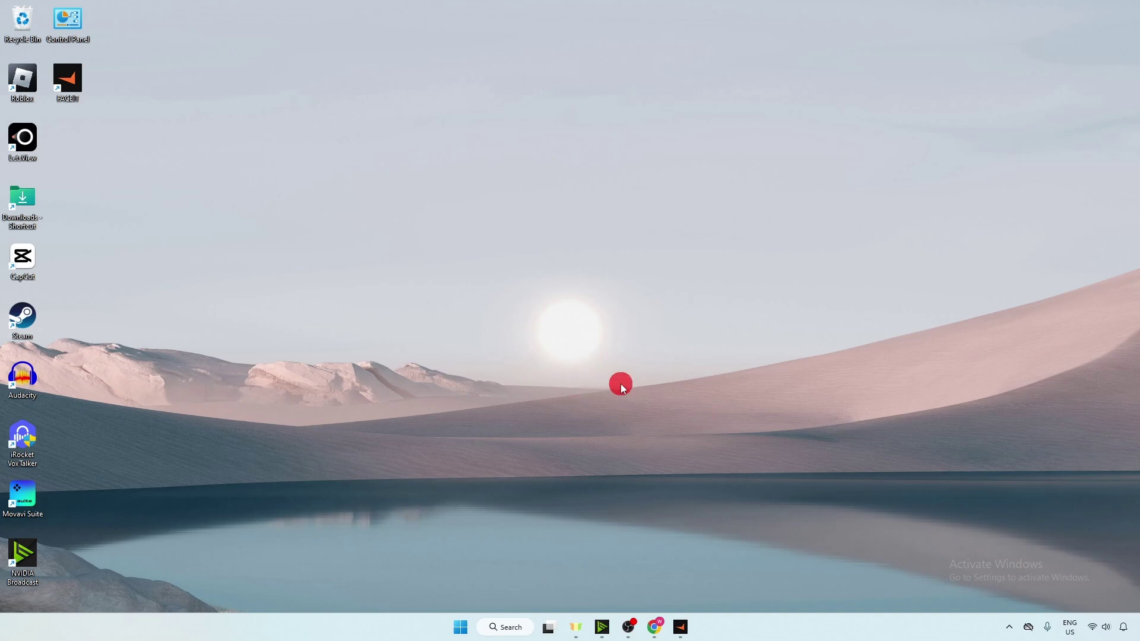
Open Installed apps from the Start quick-link menu and search the app list.
{"action": "right_click", "coordinate": [463, 631]}
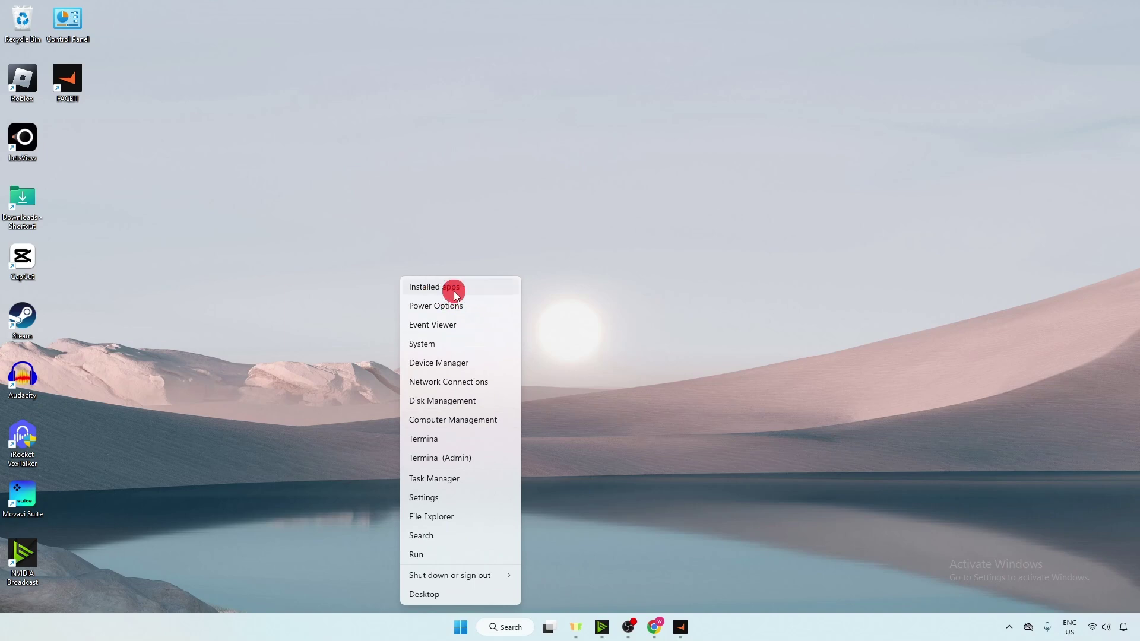
{"action": "left_click", "coordinate": [452, 289]}
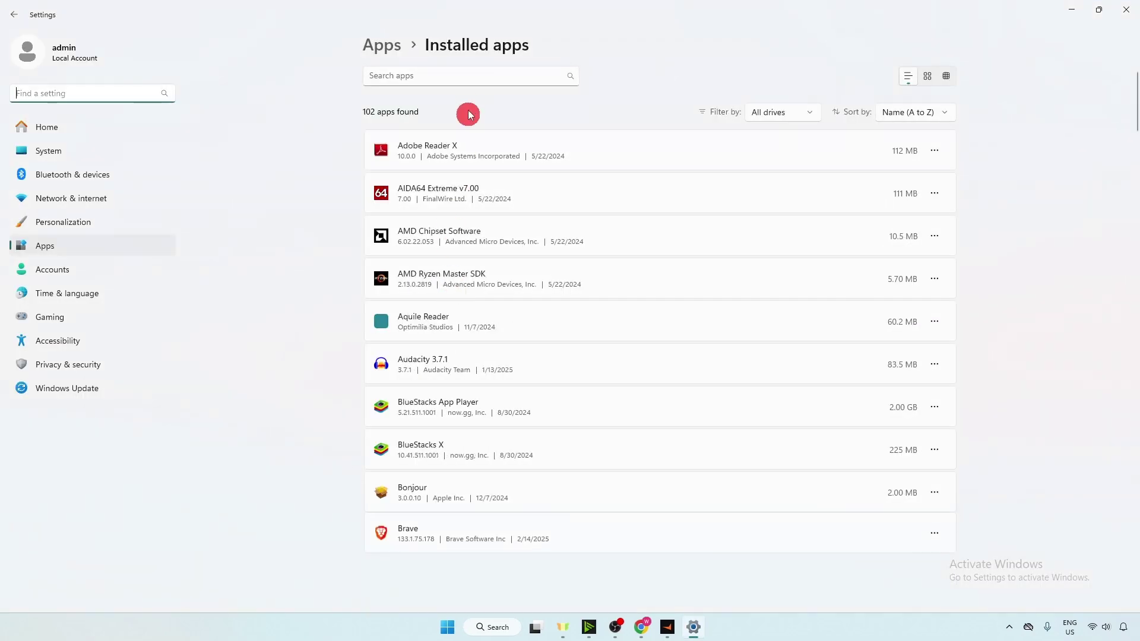
{"action": "left_click", "coordinate": [475, 77]}
{"action": "type", "text": "fa"}
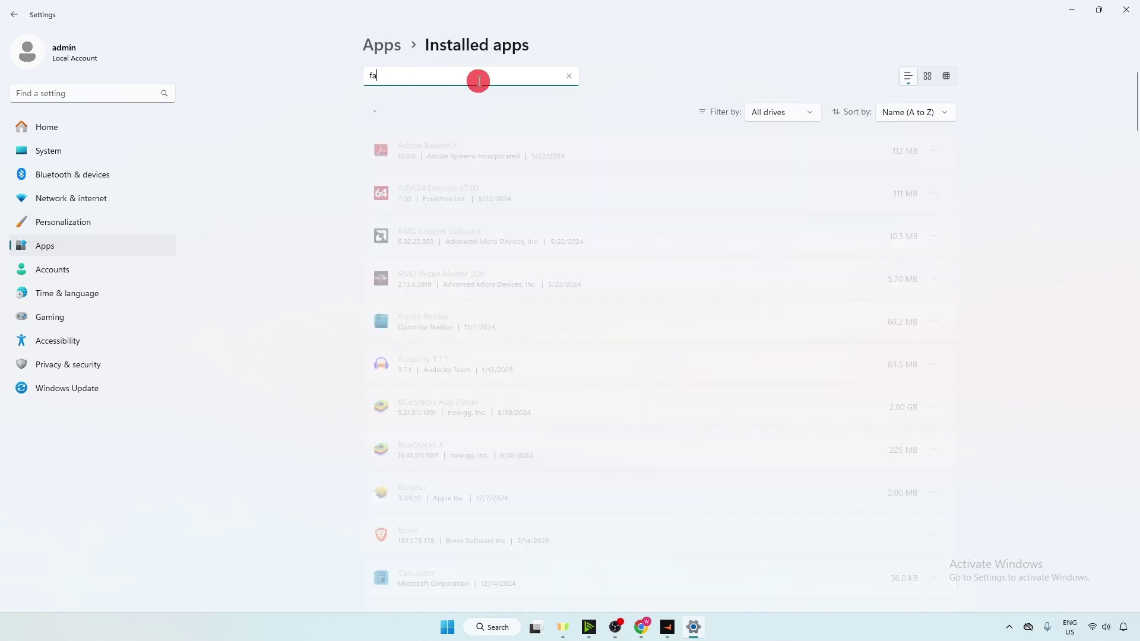
{"action": "type", "text": "ce"}
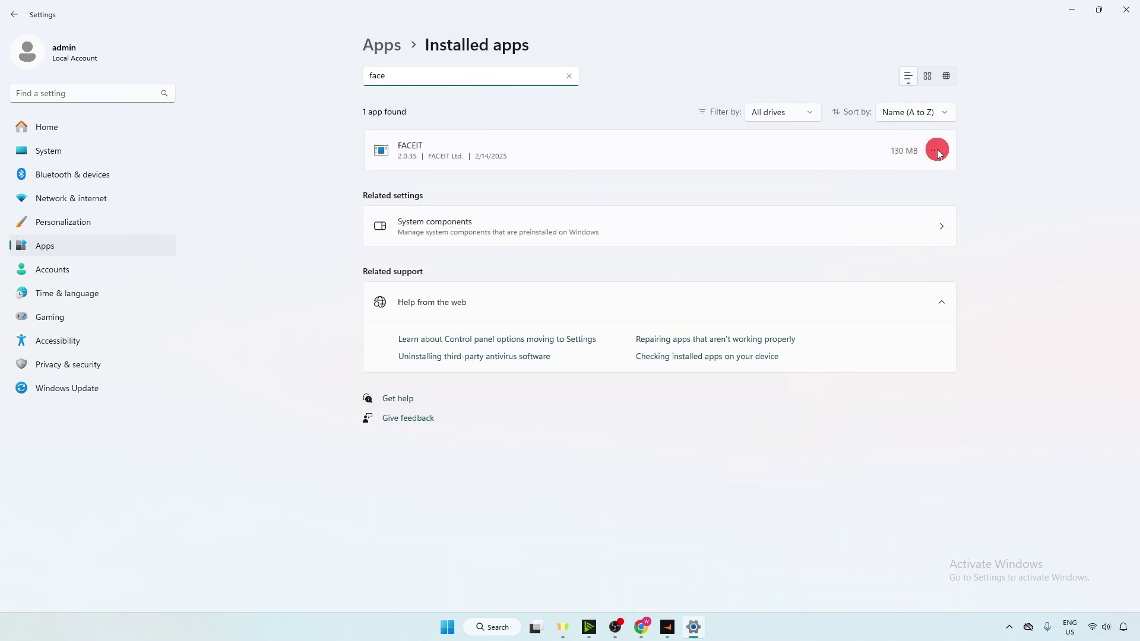
Uninstall FACEIT from its actions menu and confirm the removal.
{"action": "left_click", "coordinate": [933, 152]}
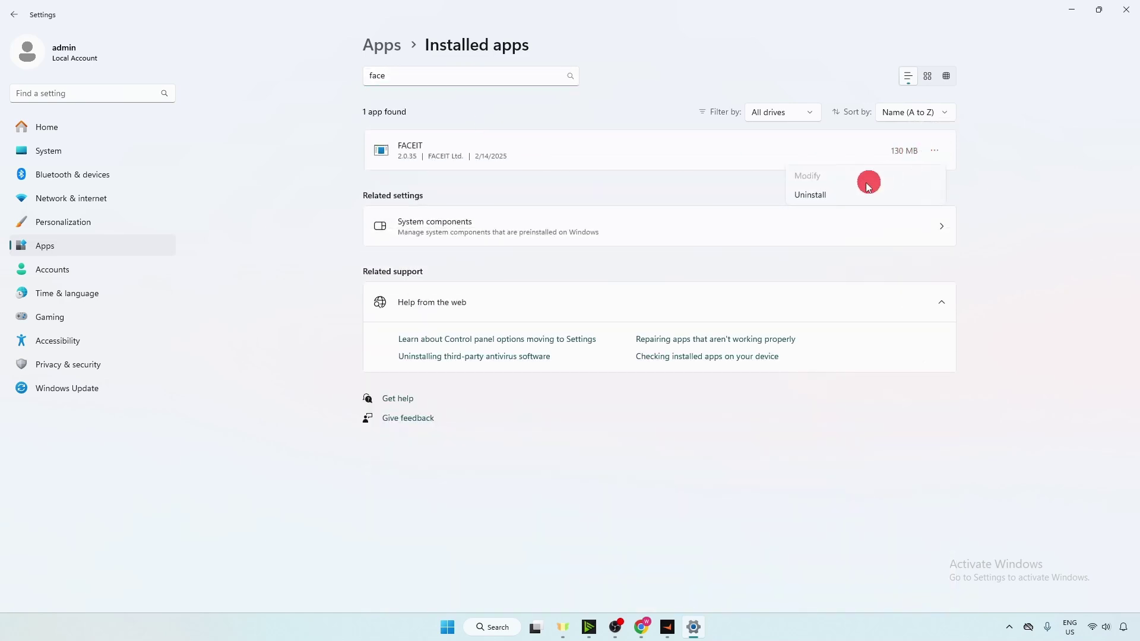
{"action": "left_click", "coordinate": [810, 196]}
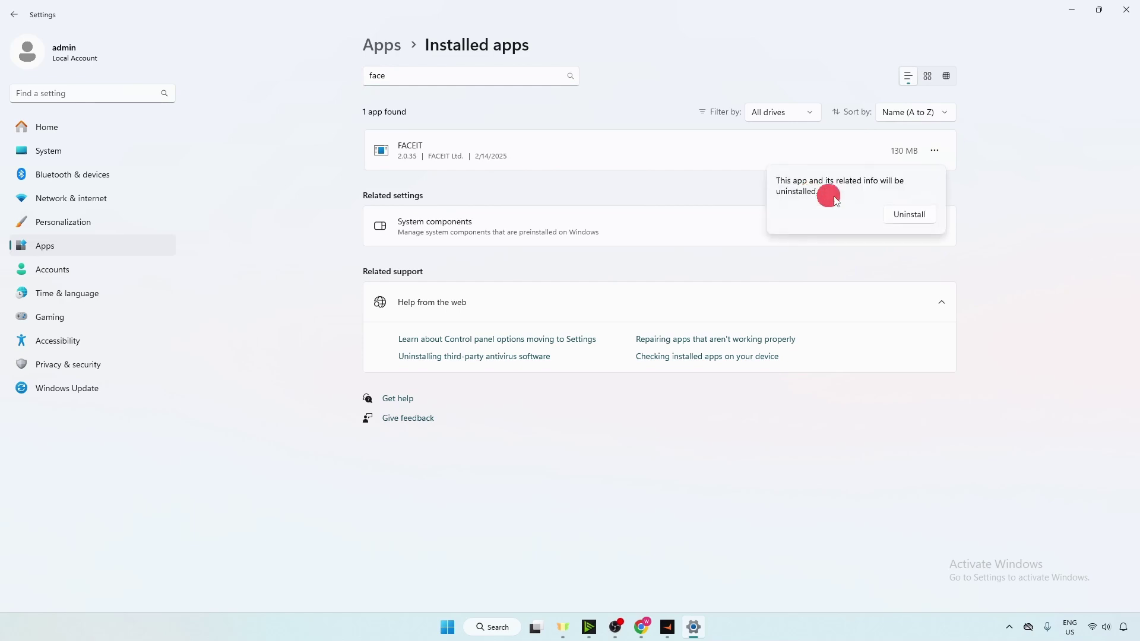
{"action": "left_click", "coordinate": [899, 215]}
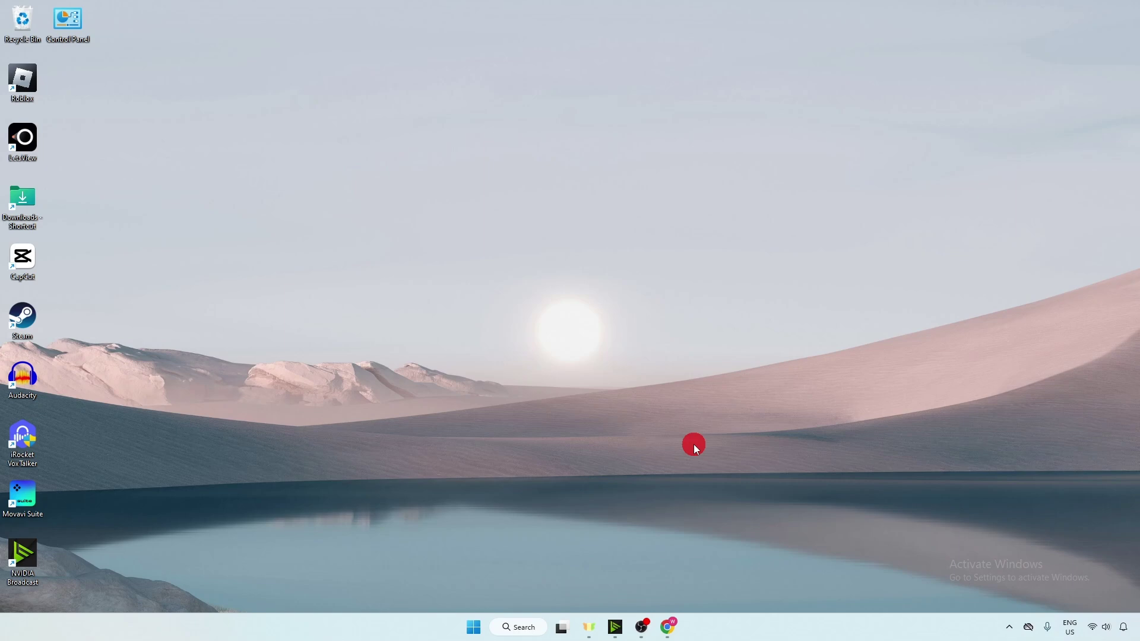
Reopen the Run dialog, centre it, and clear the old msconfig command.
{"action": "key", "text": "super+r"}
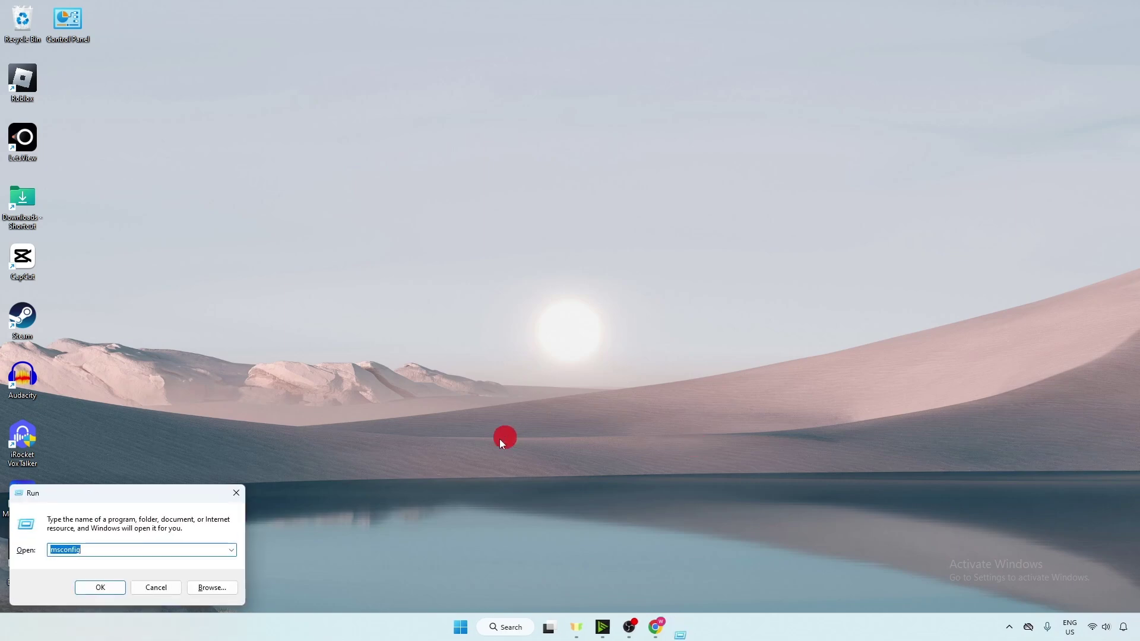
{"action": "left_click_drag", "start_coordinate": [183, 496], "coordinate": [614, 246]}
{"action": "key", "text": "BackSpace"}
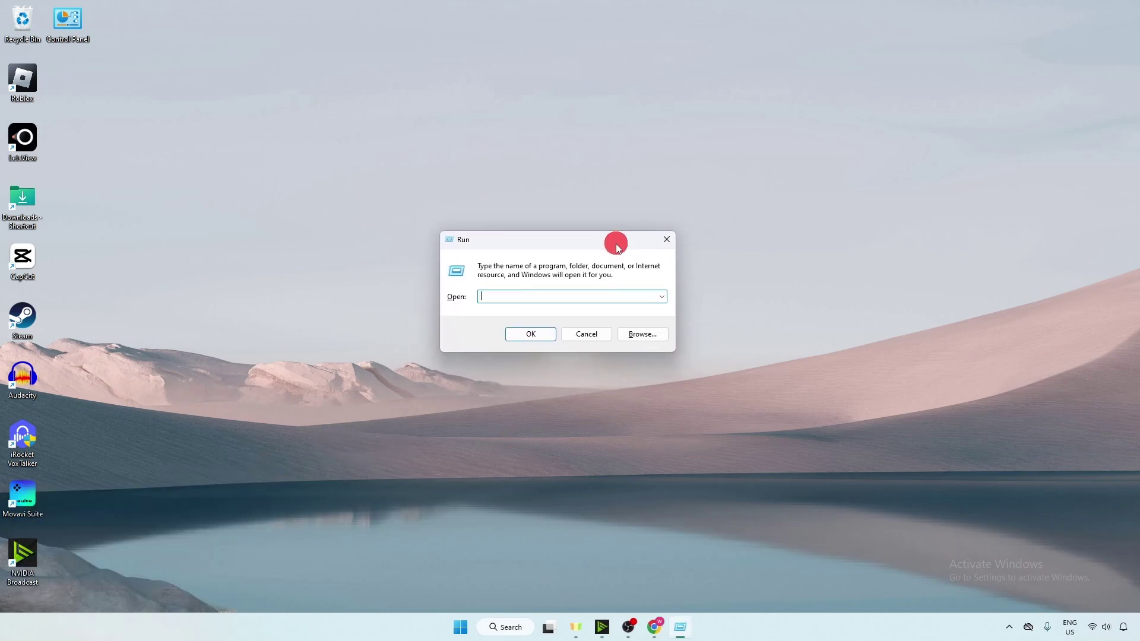
{"action": "type", "text": "%lo"}
{"action": "type", "text": "calapp"}
{"action": "type", "text": "data%"}
Open the %localappdata% folder and select the FACEIT folder.
{"action": "key", "text": "Return"}
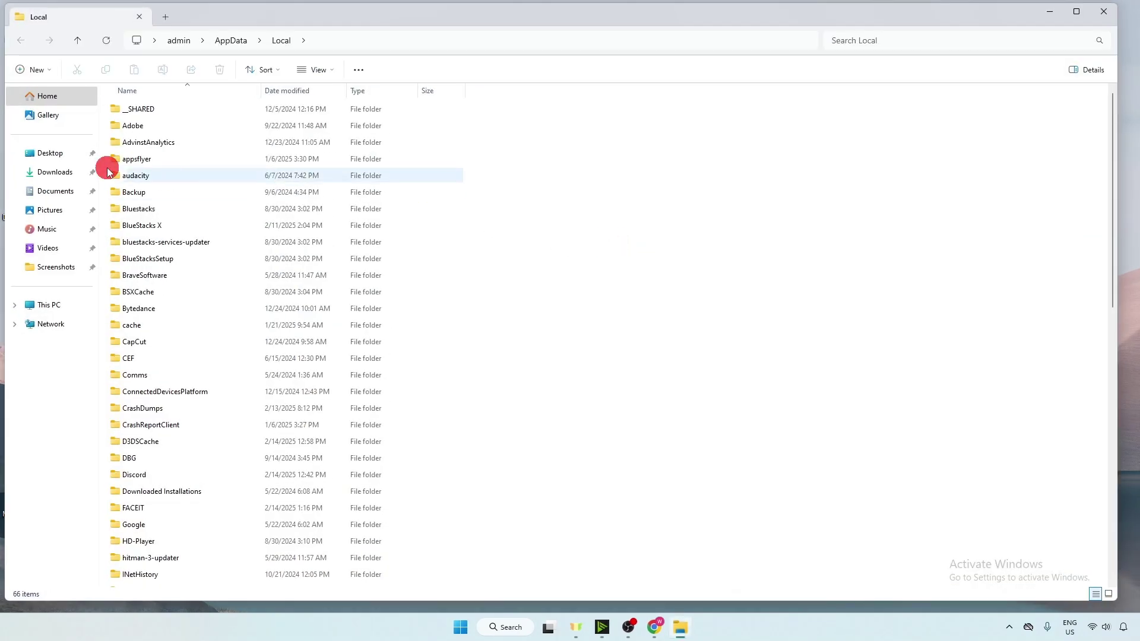
{"action": "left_click", "coordinate": [297, 109]}
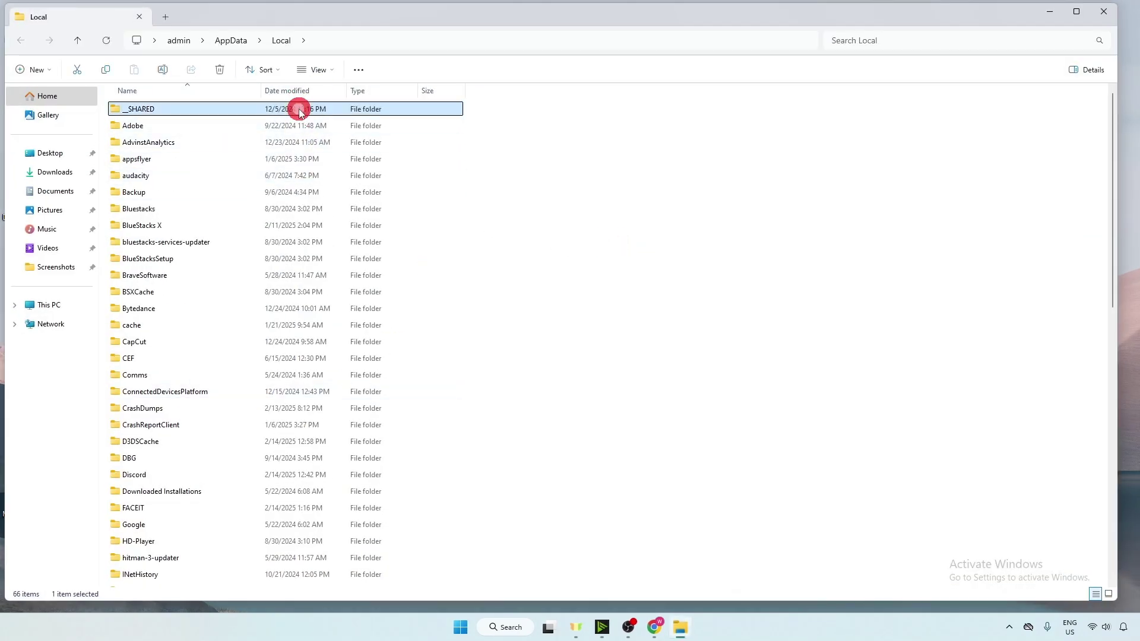
{"action": "left_click", "coordinate": [285, 160]}
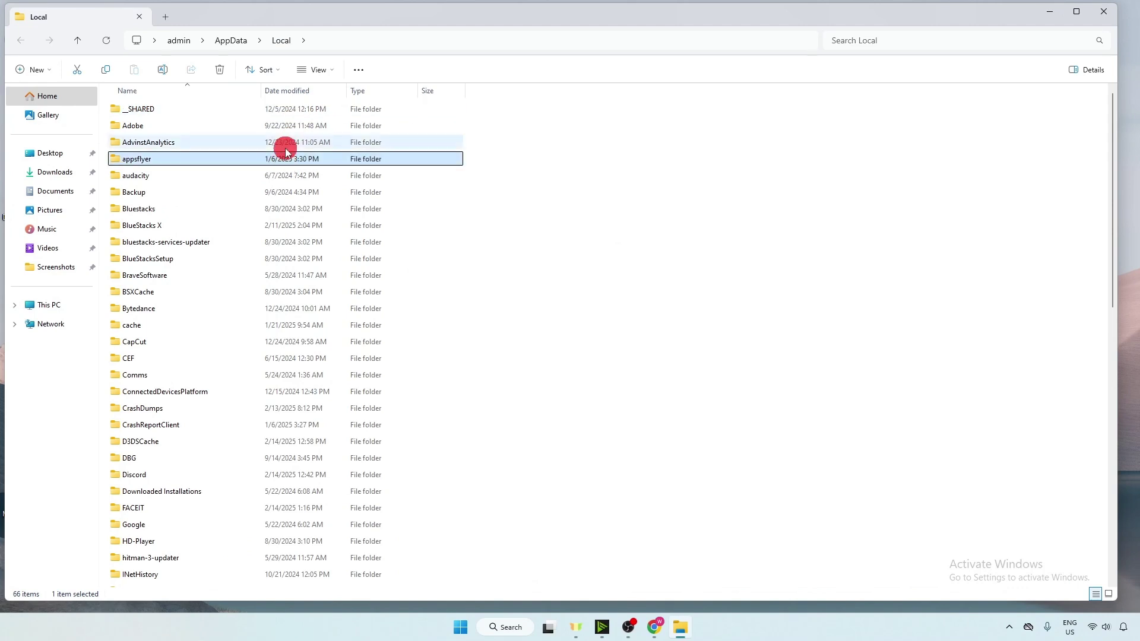
{"action": "key", "text": "f"}
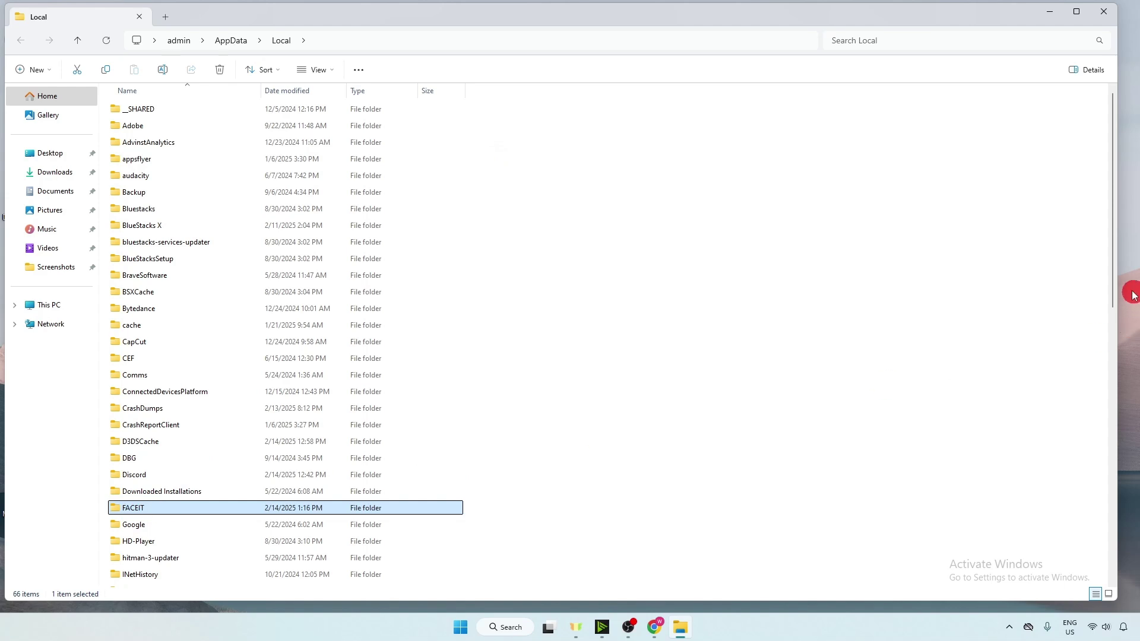
{"action": "left_click_drag", "start_coordinate": [1110, 273], "coordinate": [1112, 325]}
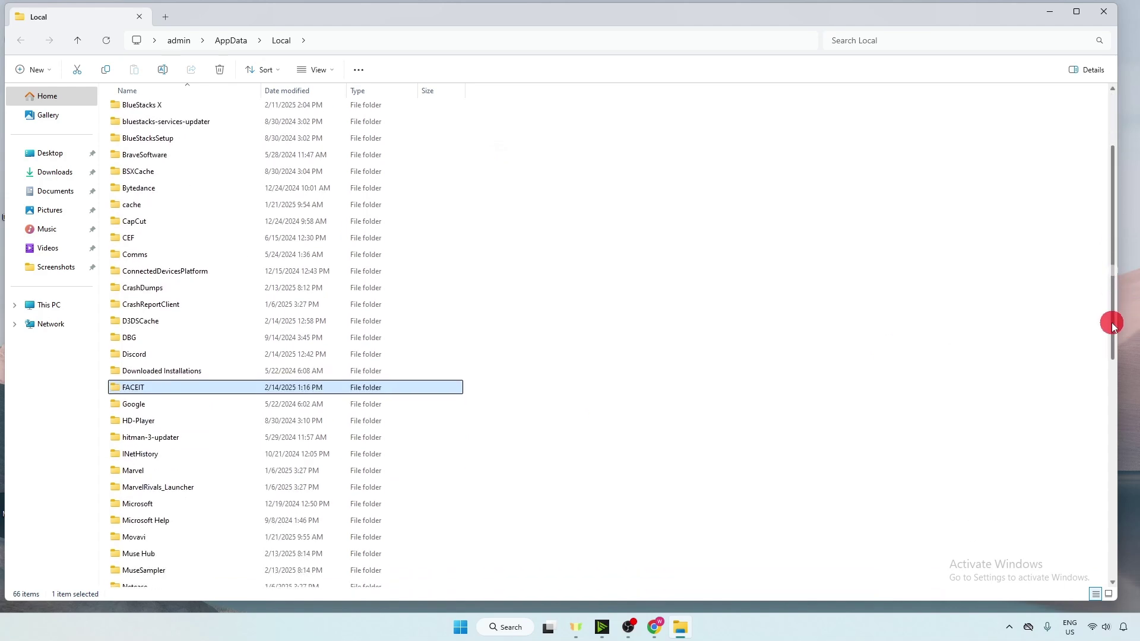
Delete the FACEIT folder and close File Explorer.
{"action": "right_click", "coordinate": [175, 390]}
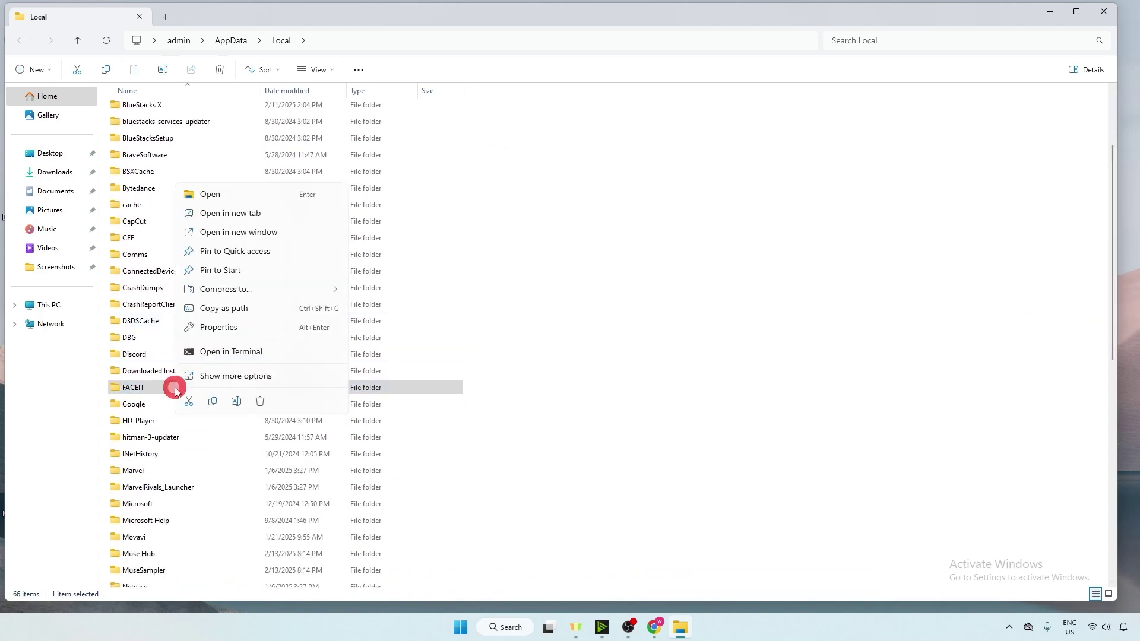
{"action": "left_click", "coordinate": [259, 402]}
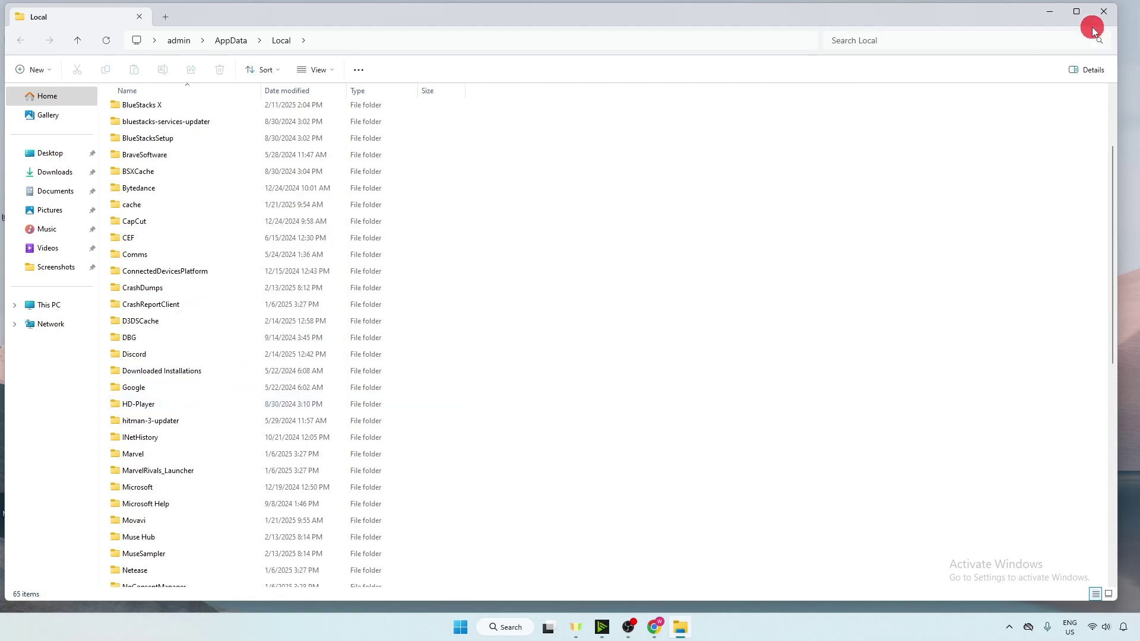
{"action": "left_click", "coordinate": [1102, 11]}
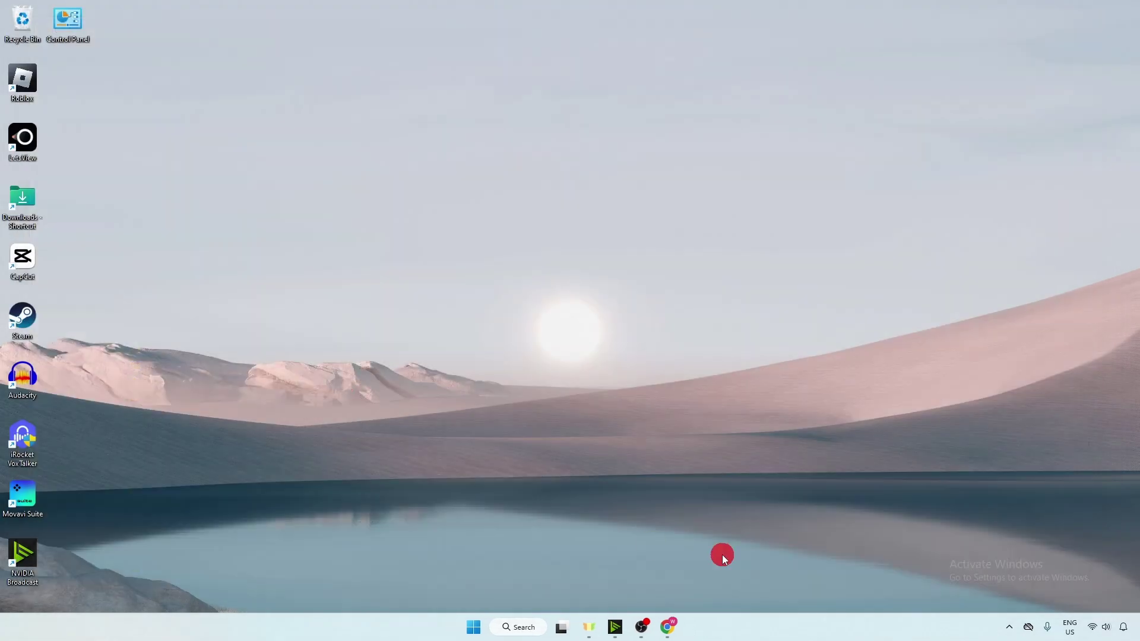